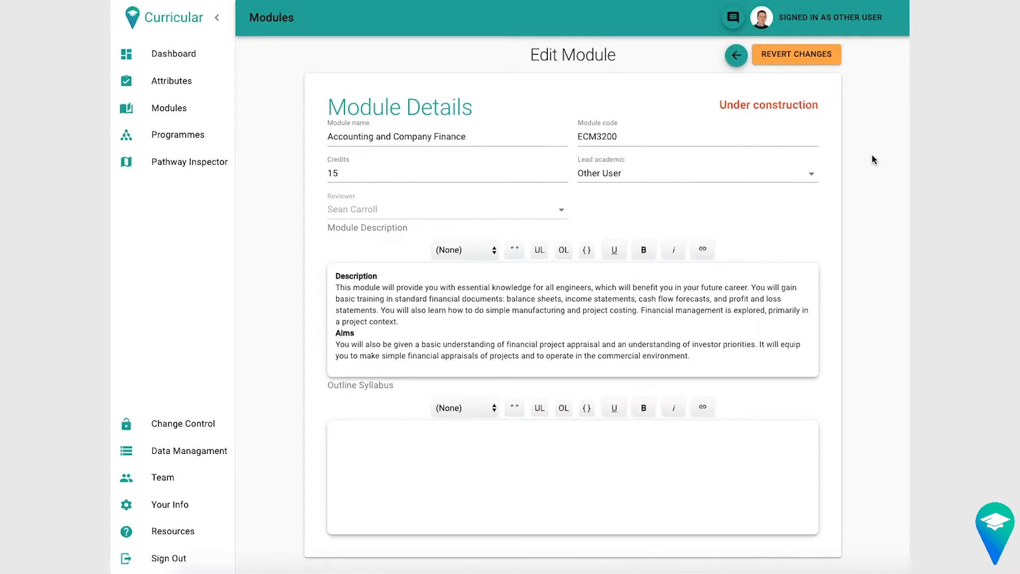
Step: Expand the Submit for Review section of the module being edited
scroll(872, 159, down, 8)
scroll(841, 218, down, 11)
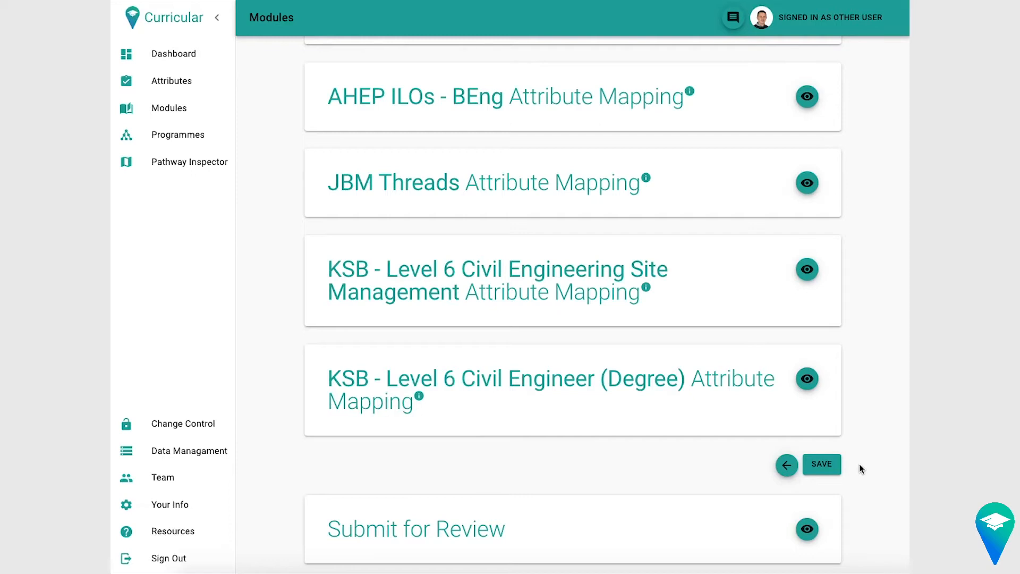
click(807, 528)
click(738, 477)
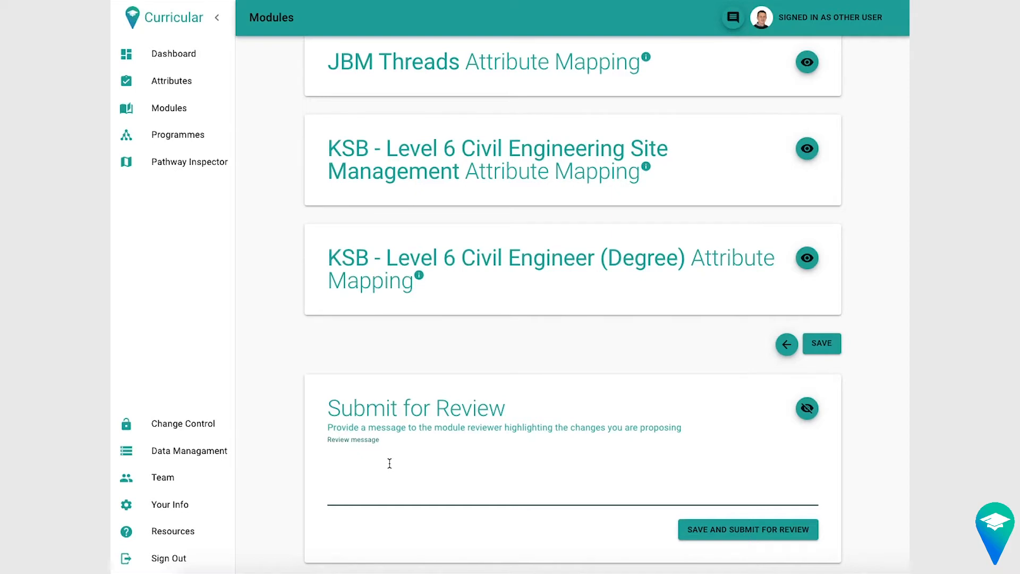
Step: Change the module name to "Accounting and Company Finance_version 1" and the module code to "ECM3200_001"
scroll(437, 428, up, 20)
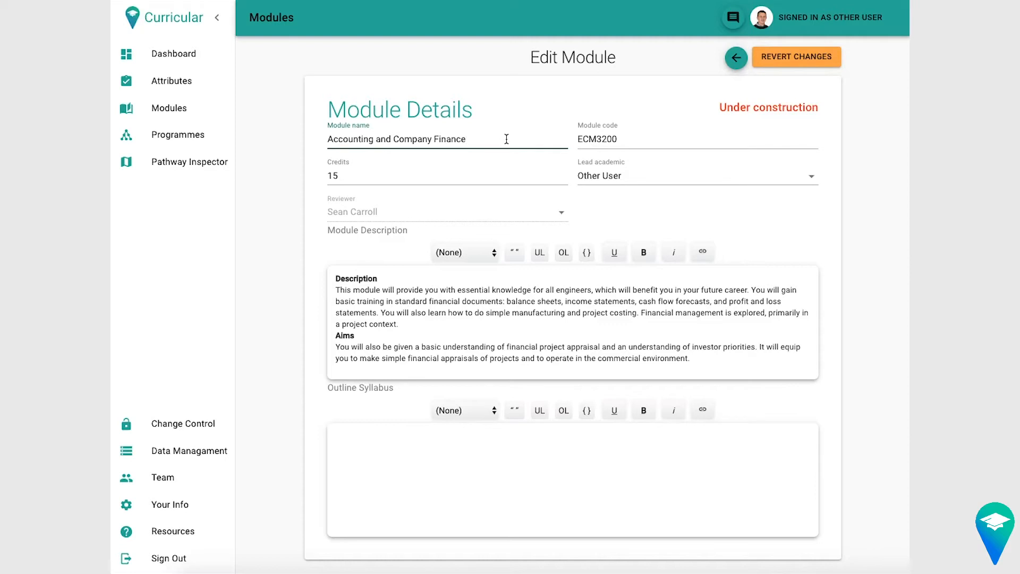
text(, version 1)
click(644, 138)
text(_001)
Step: Save and submit the module for review with the message "Changed title and code"
scroll(776, 171, down, 10)
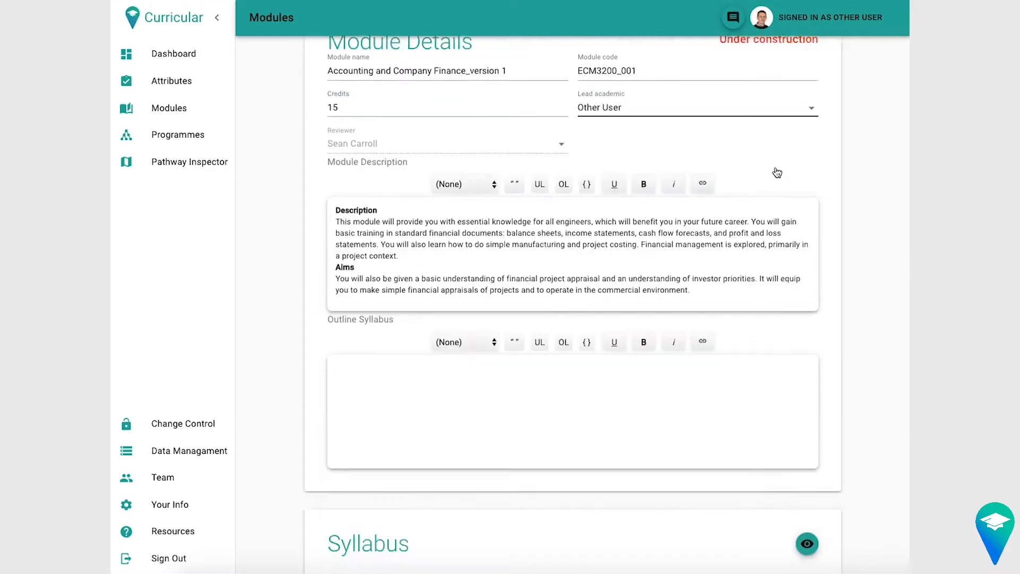
scroll(776, 171, down, 5)
click(432, 477)
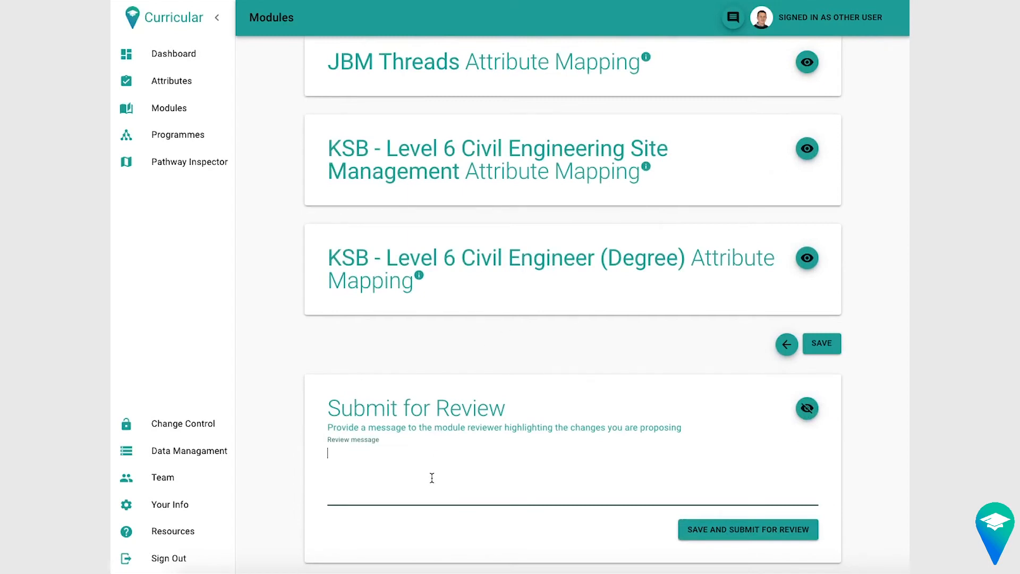
text(Changed title and code)
click(741, 532)
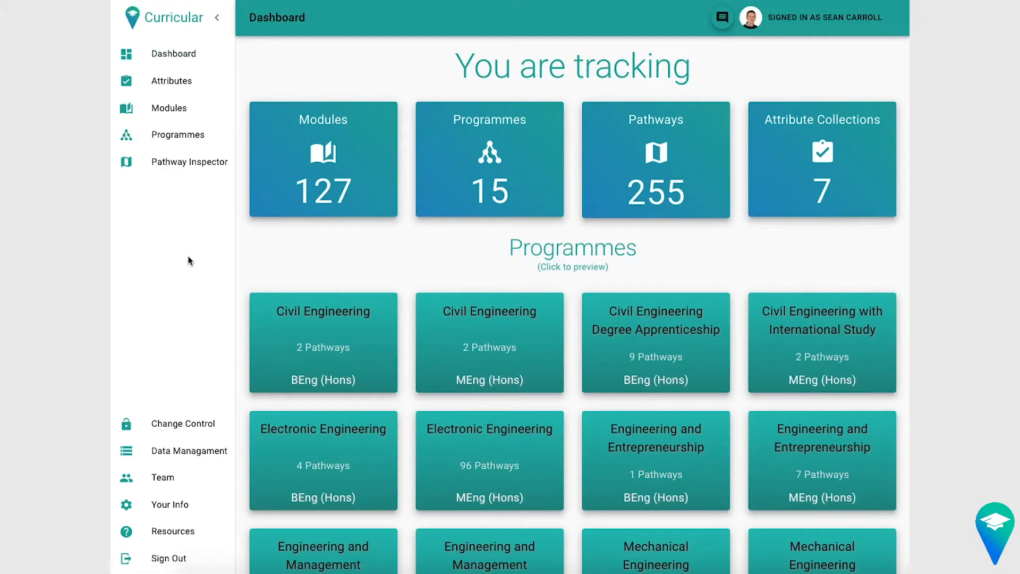
Step: Check all pending reviews in Change Control, and open the pending review of module ECM3200, Accounting and Company Finance
click(180, 428)
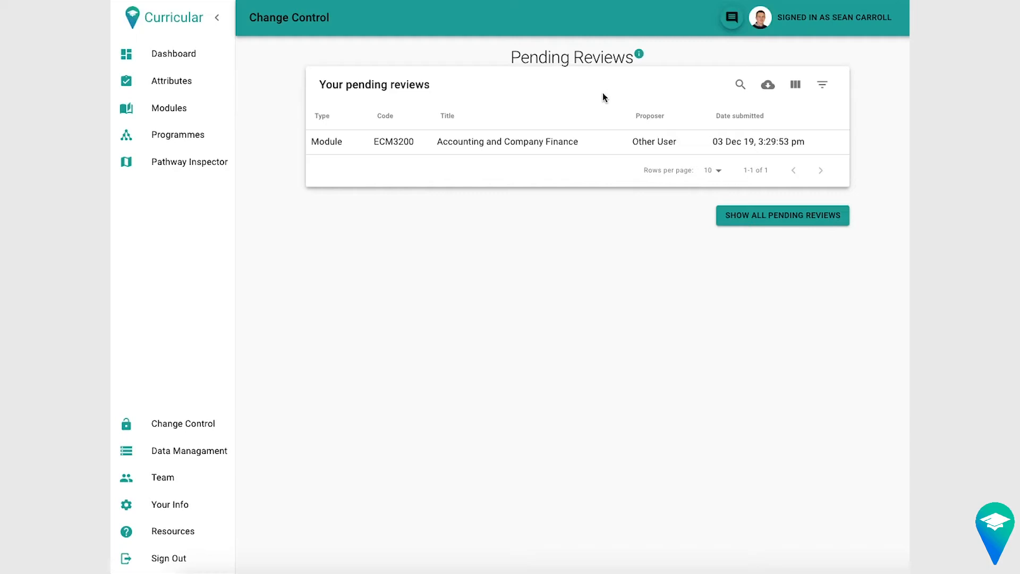
click(772, 223)
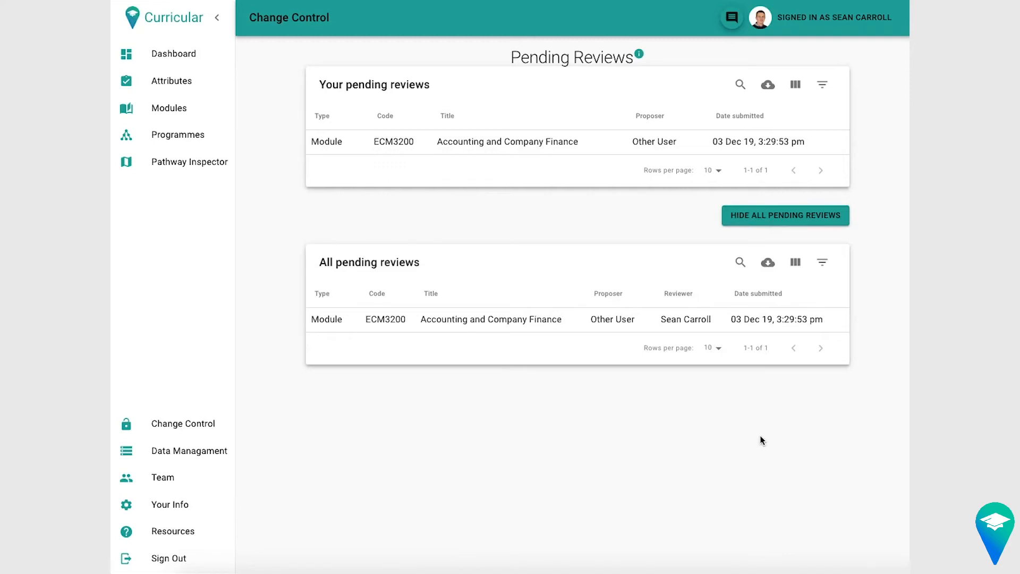
click(804, 218)
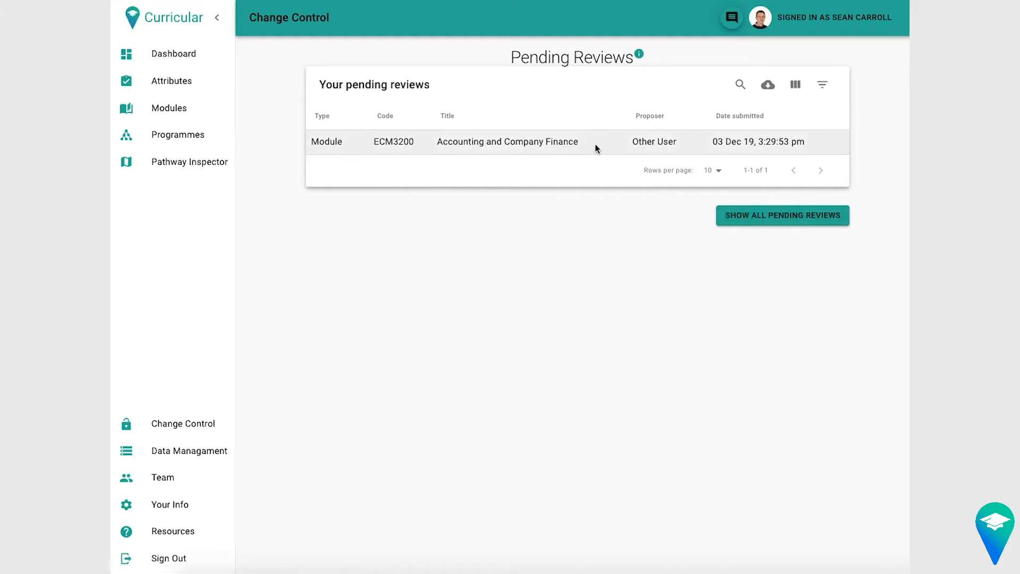
click(595, 144)
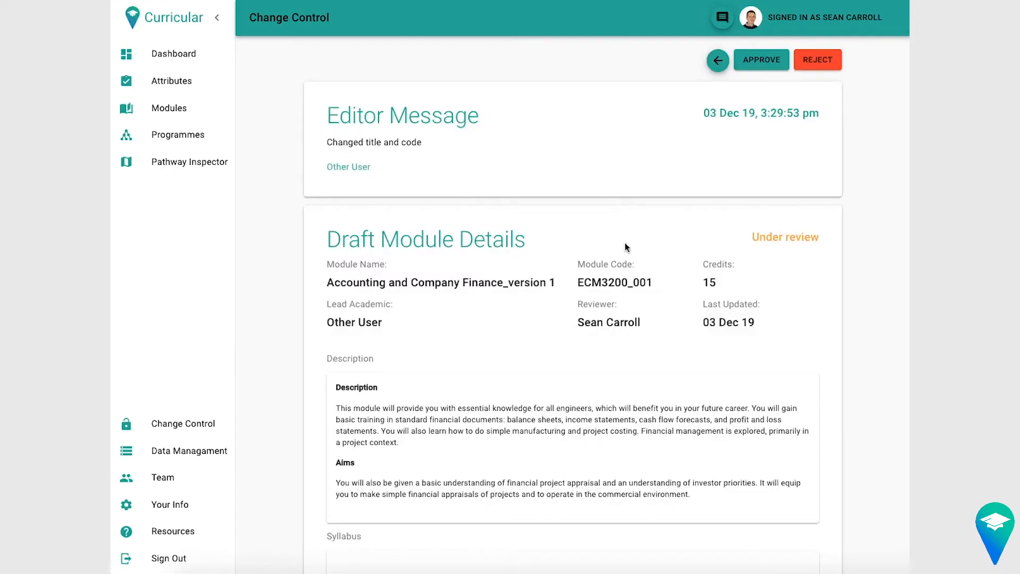
Step: Examine the submitted draft from its module details through assessments, activities, outcomes and attribute mappings, and check who wrote the editor message
scroll(681, 257, down, 3)
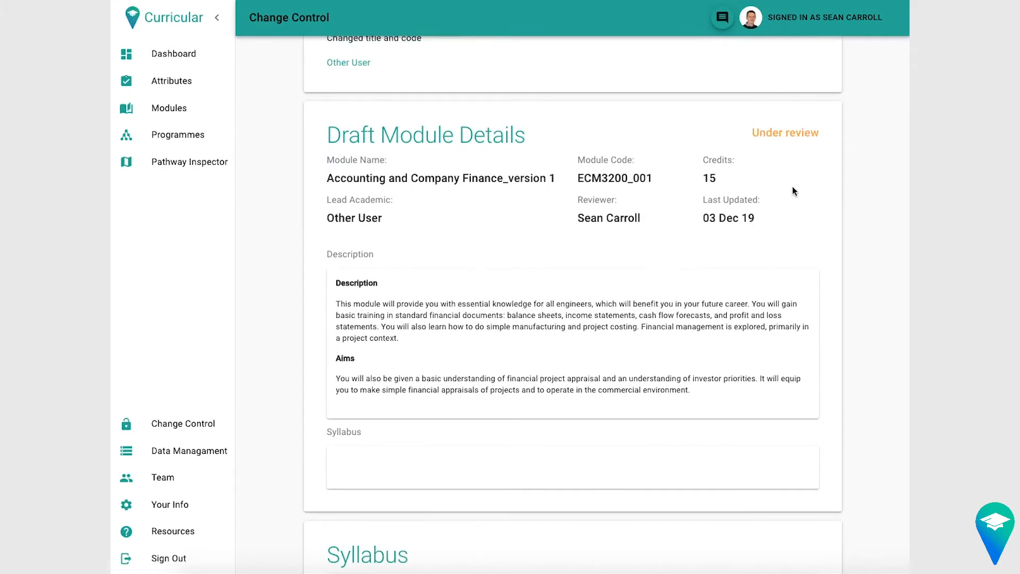
scroll(805, 205, down, 5)
scroll(804, 207, down, 12)
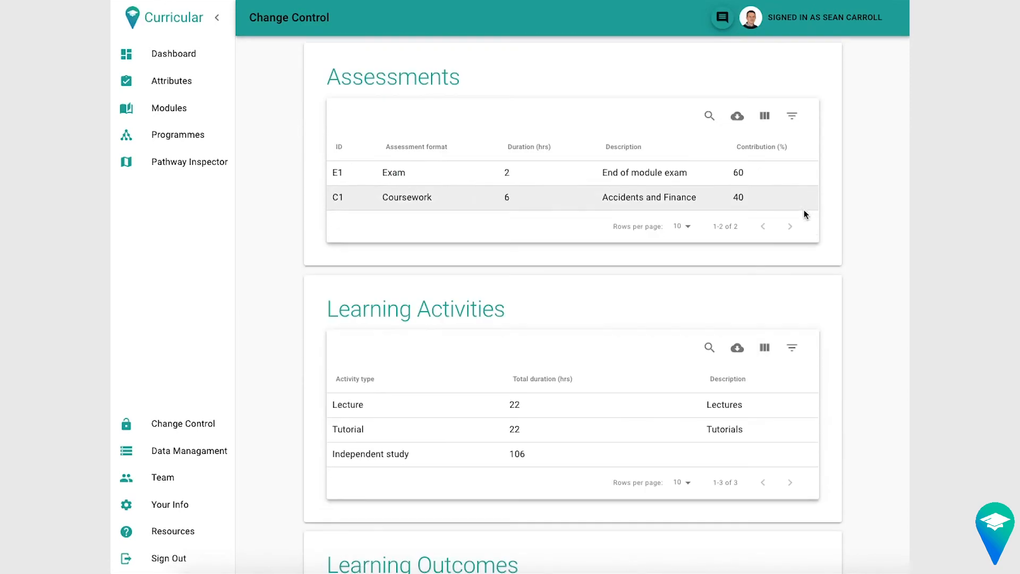
scroll(778, 241, down, 2)
scroll(778, 238, down, 20)
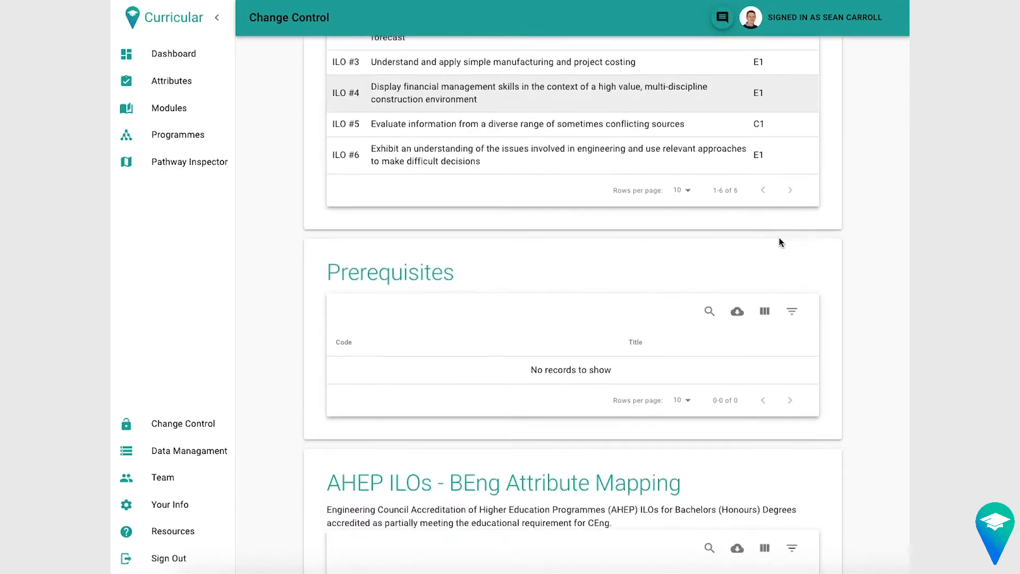
scroll(778, 237, down, 6)
scroll(774, 250, up, 20)
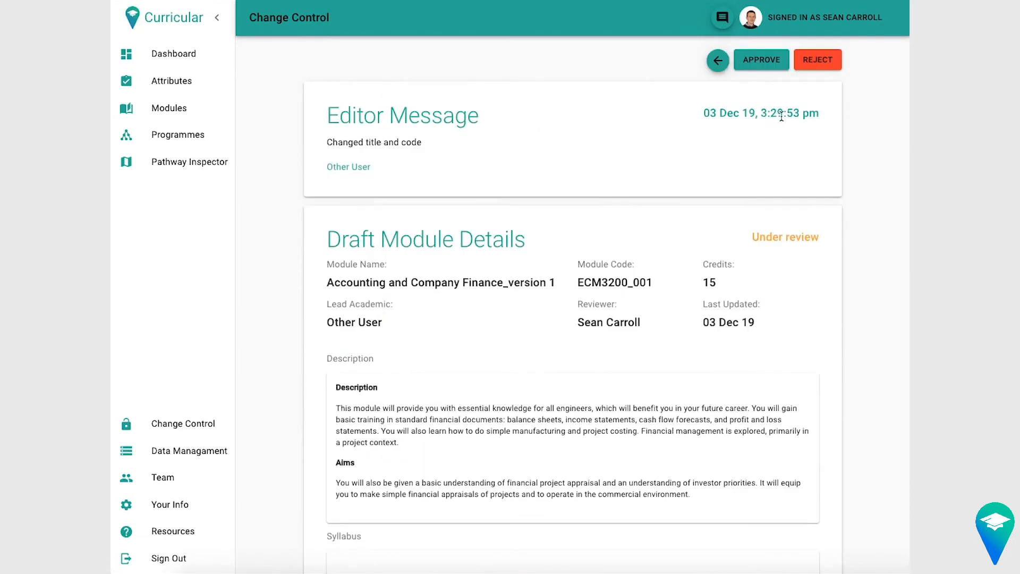
drag(324, 167, 412, 180)
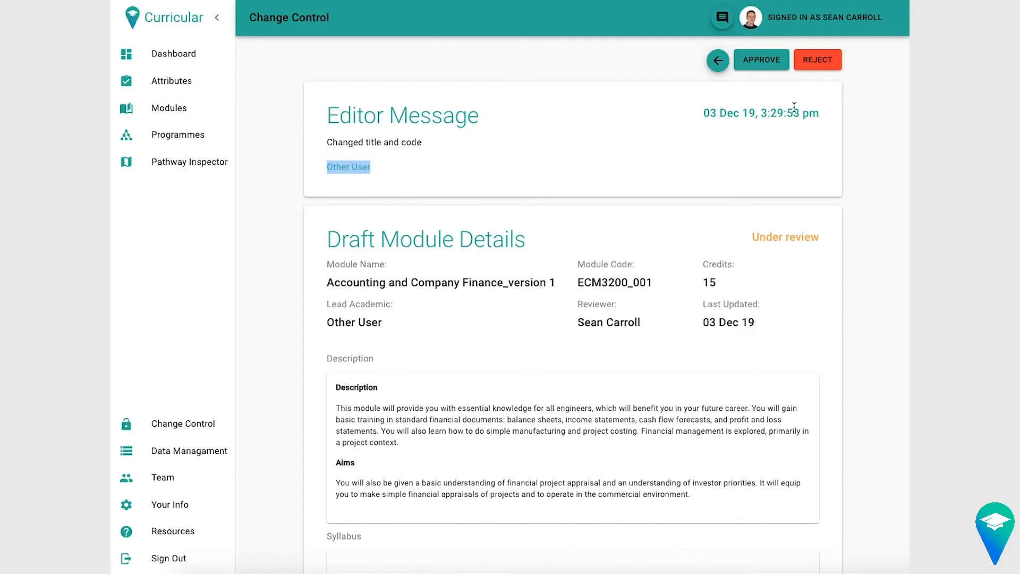
Step: Reject the proposed module changes with the message "Title not suitable"
click(822, 68)
click(405, 183)
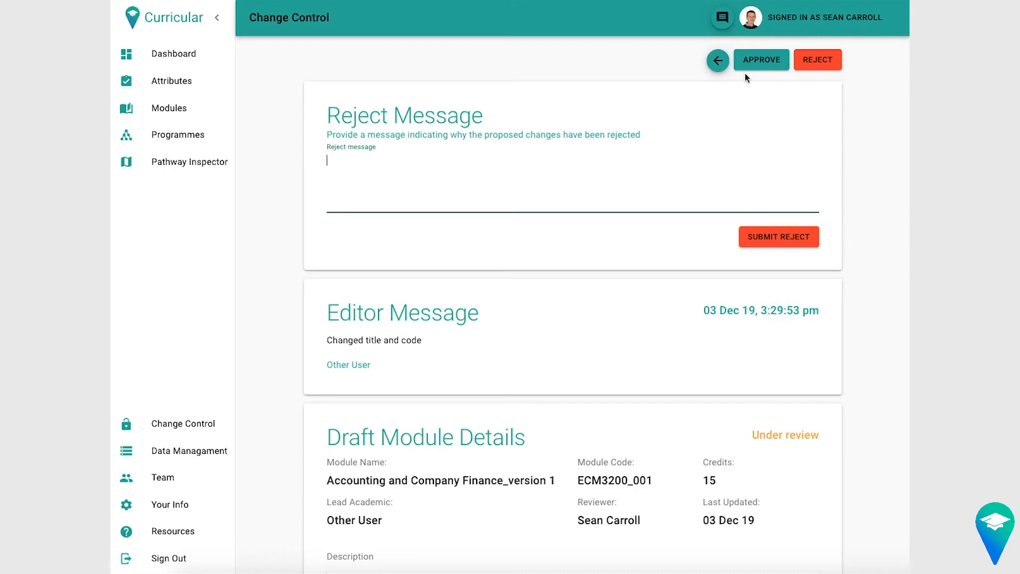
scroll(603, 334, down, 3)
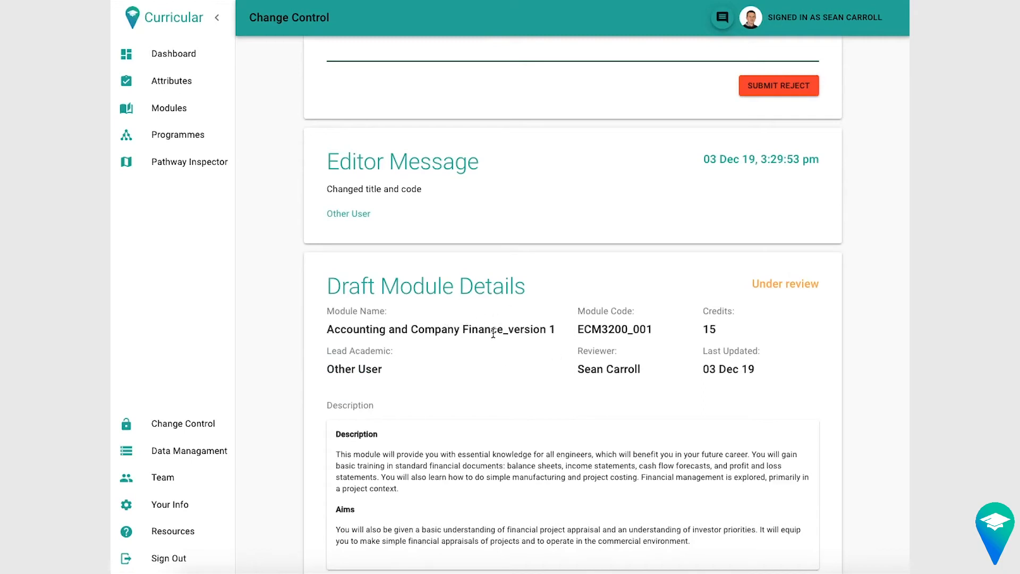
scroll(506, 334, up, 3)
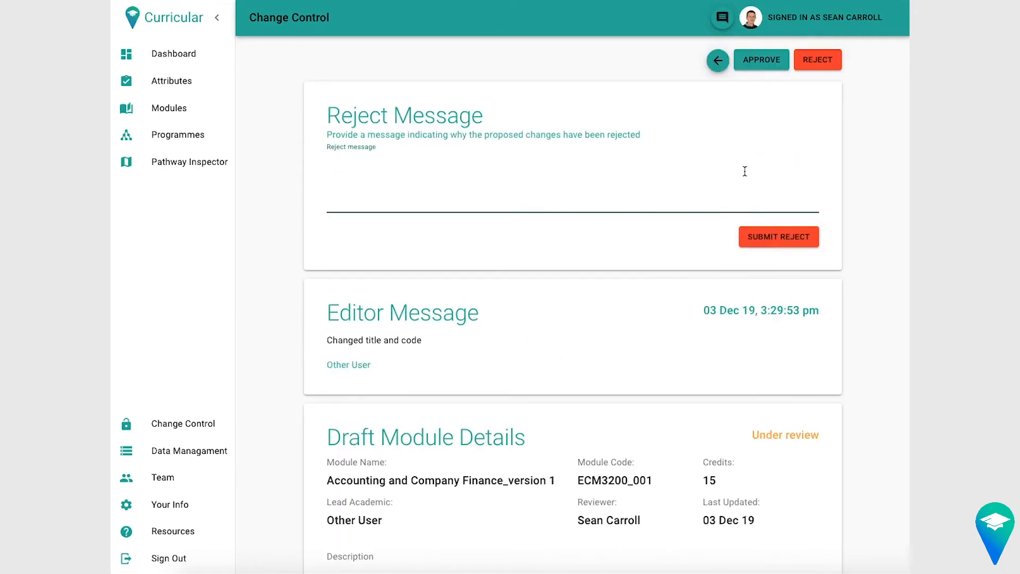
text(Title not suitable)
click(803, 236)
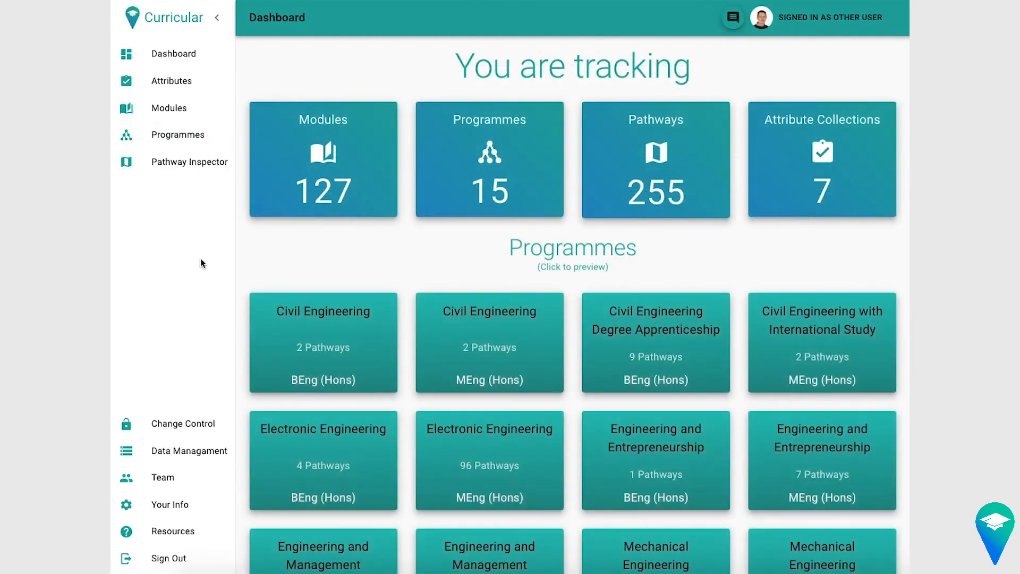
Step: Open the Accounting and Company Finance module (ECM3200) from the modules list for editing
click(298, 199)
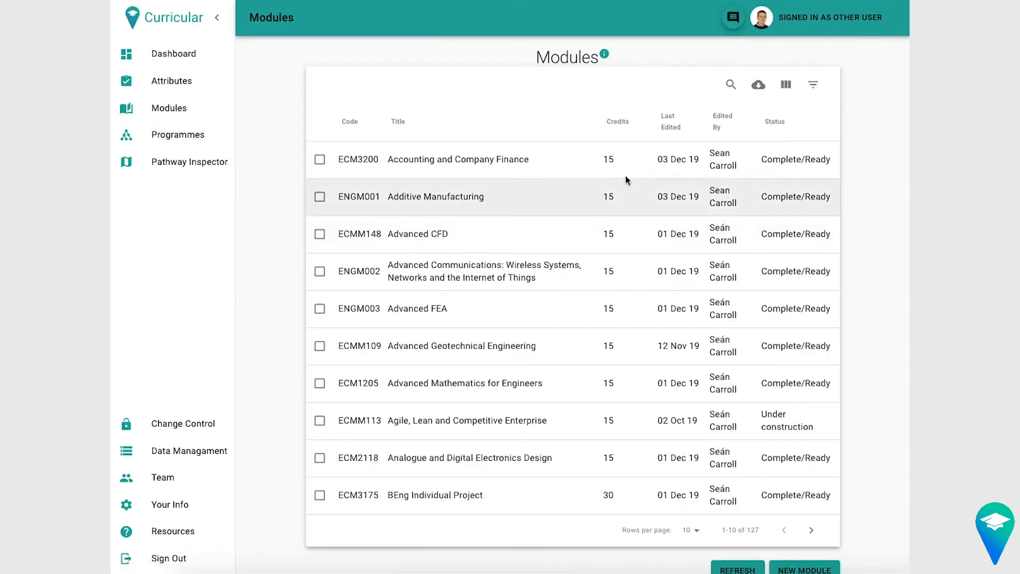
click(562, 160)
click(823, 59)
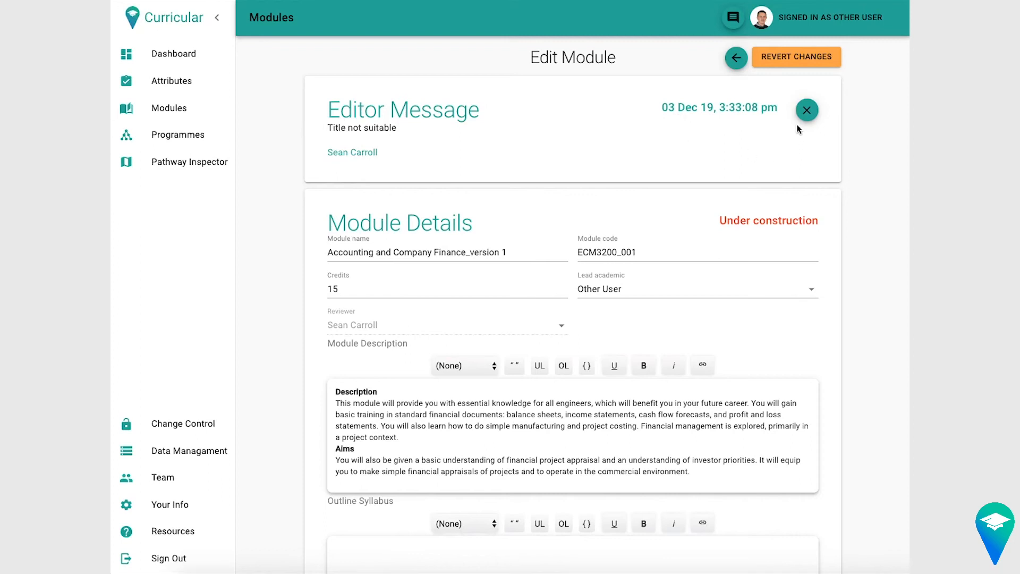
Step: Dismiss the reviewer's rejection message and revert the module's draft changes
click(806, 111)
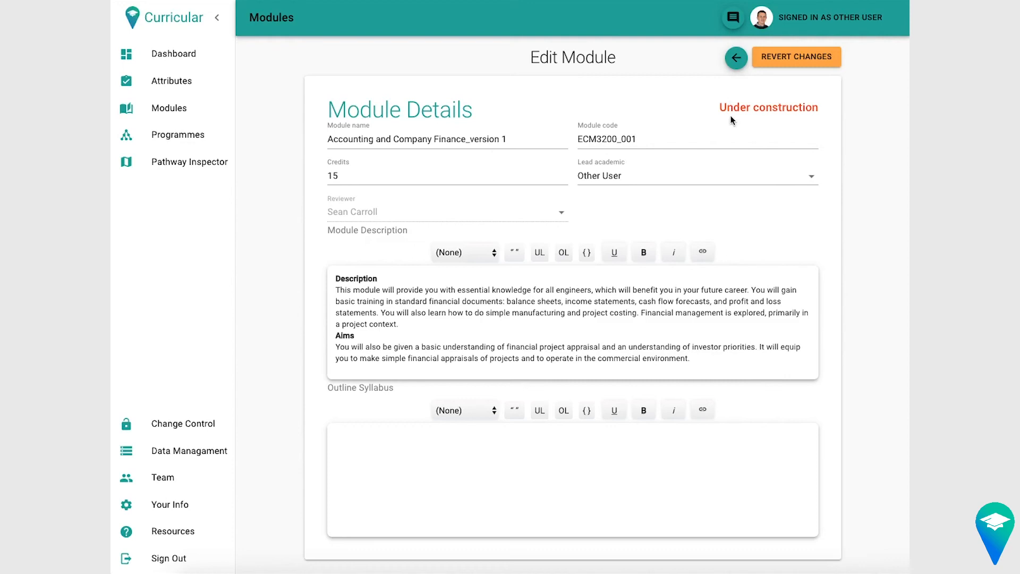
click(796, 57)
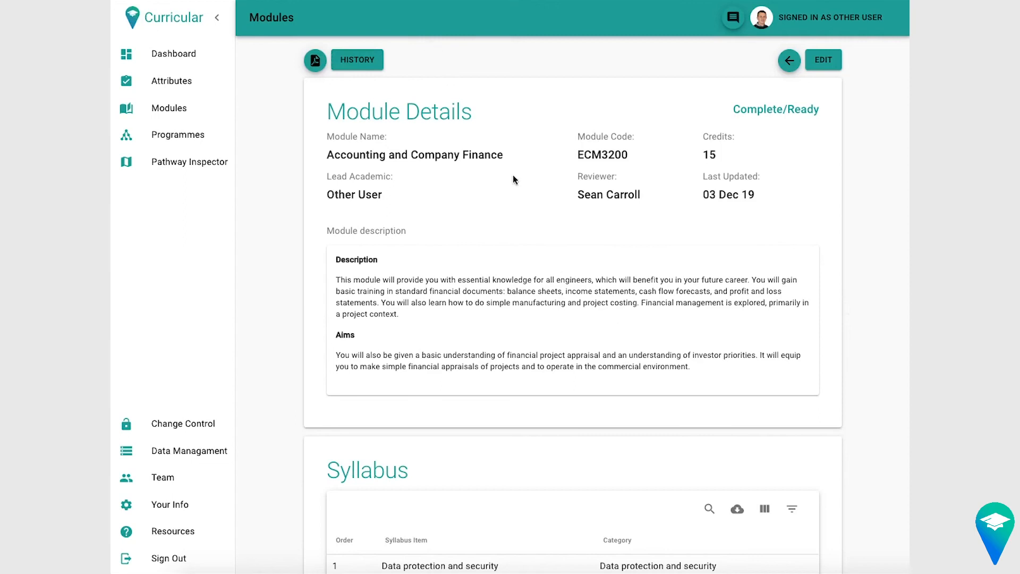
Step: Examine the history record with commit message "Changed back to original title and code", and return to the current module details
click(357, 61)
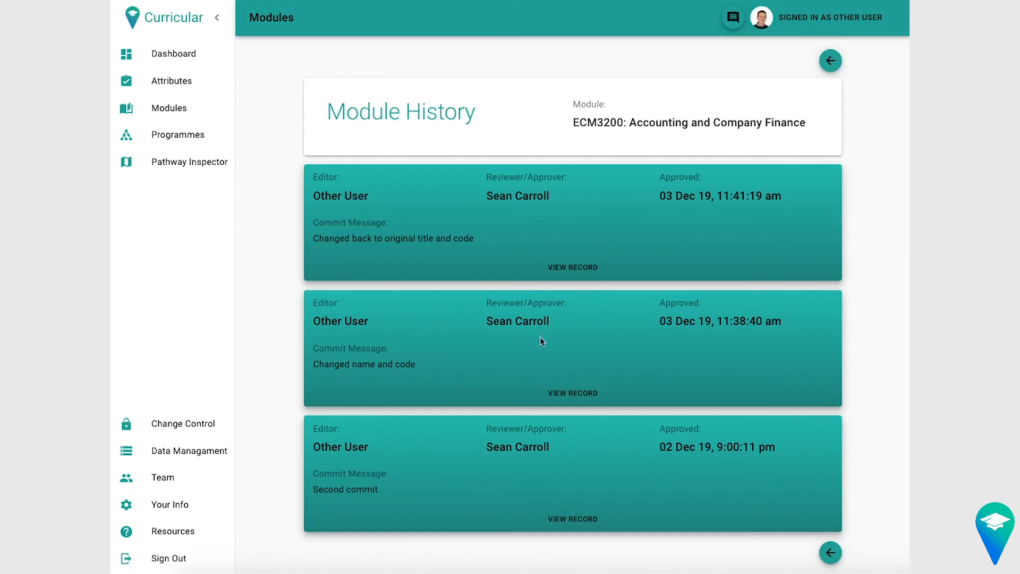
click(586, 271)
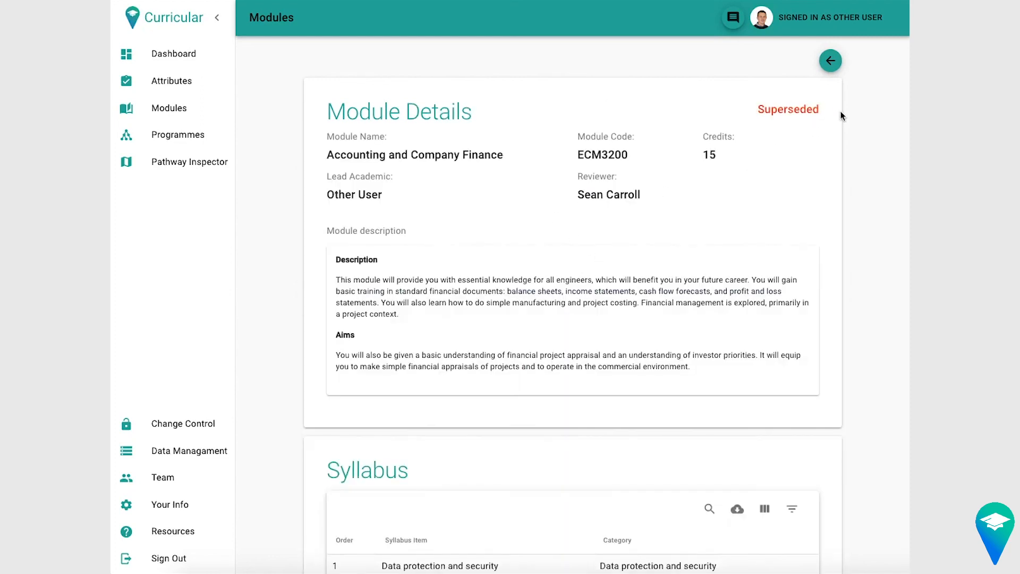
scroll(742, 314, down, 13)
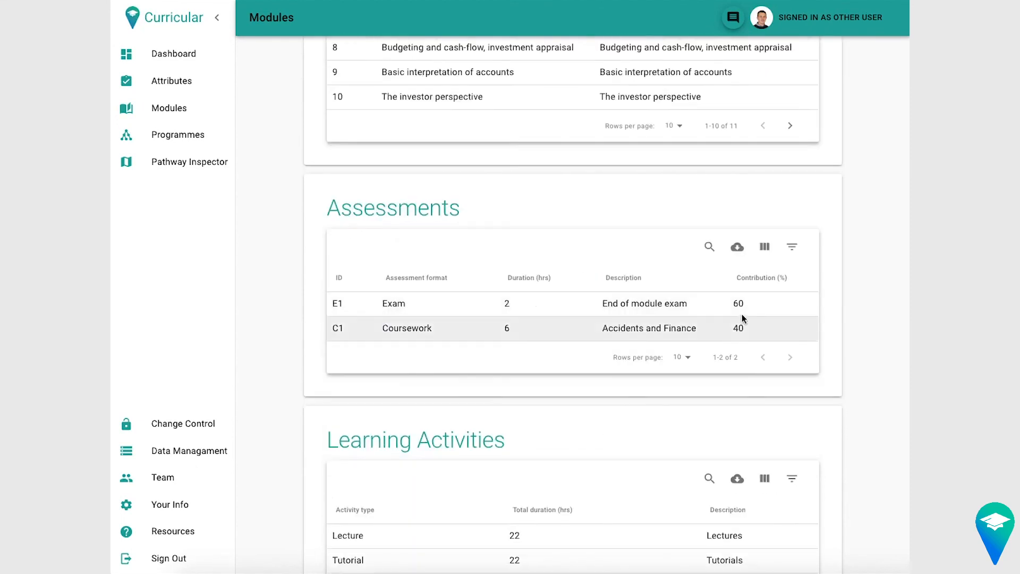
scroll(731, 345, down, 20)
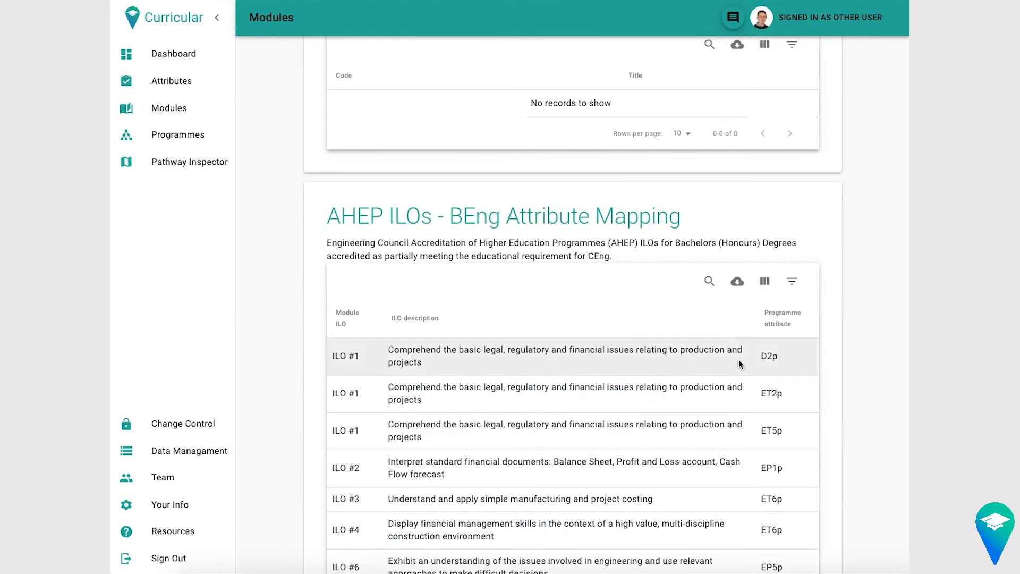
scroll(739, 364, up, 20)
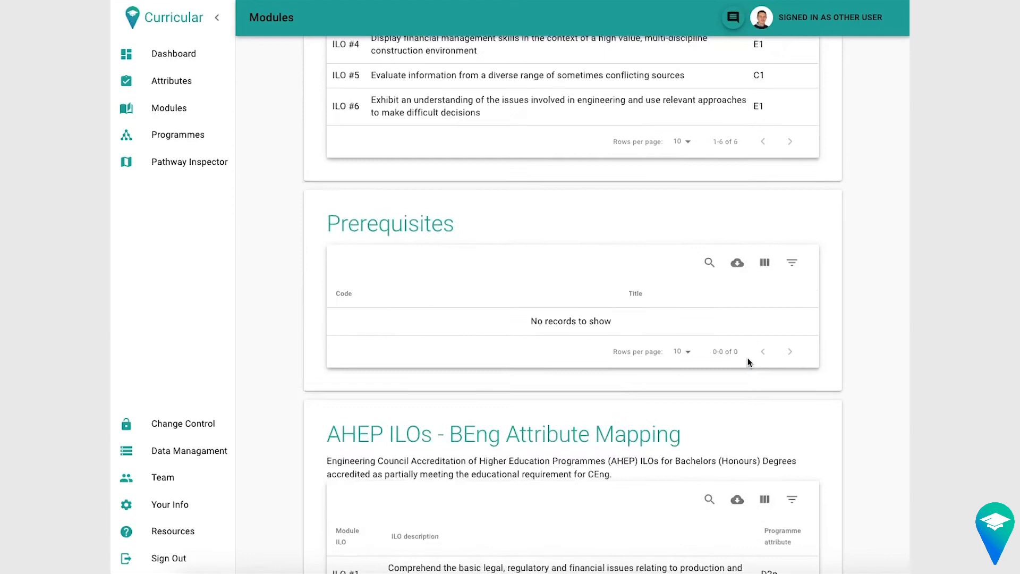
scroll(750, 358, up, 10)
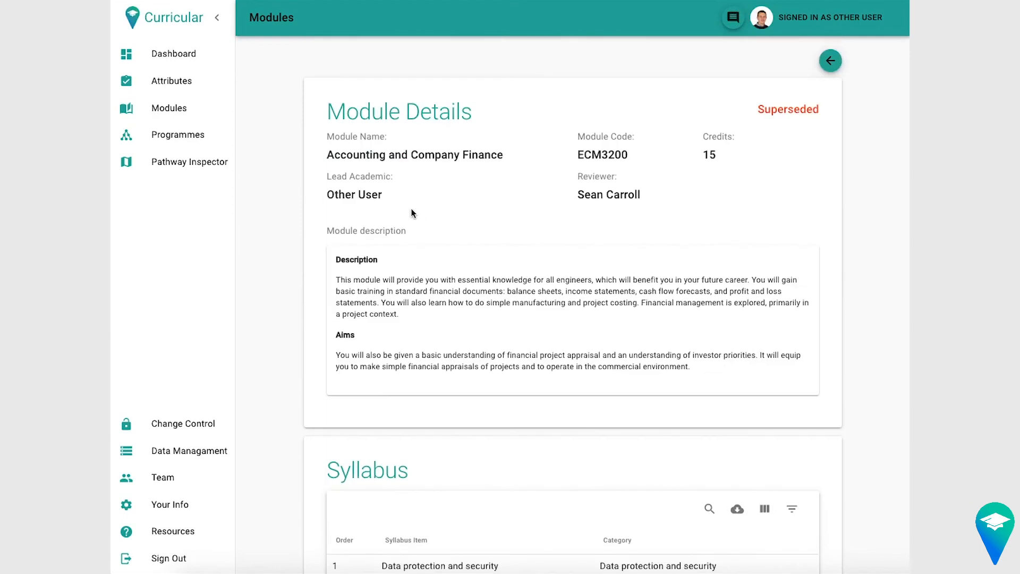
click(830, 60)
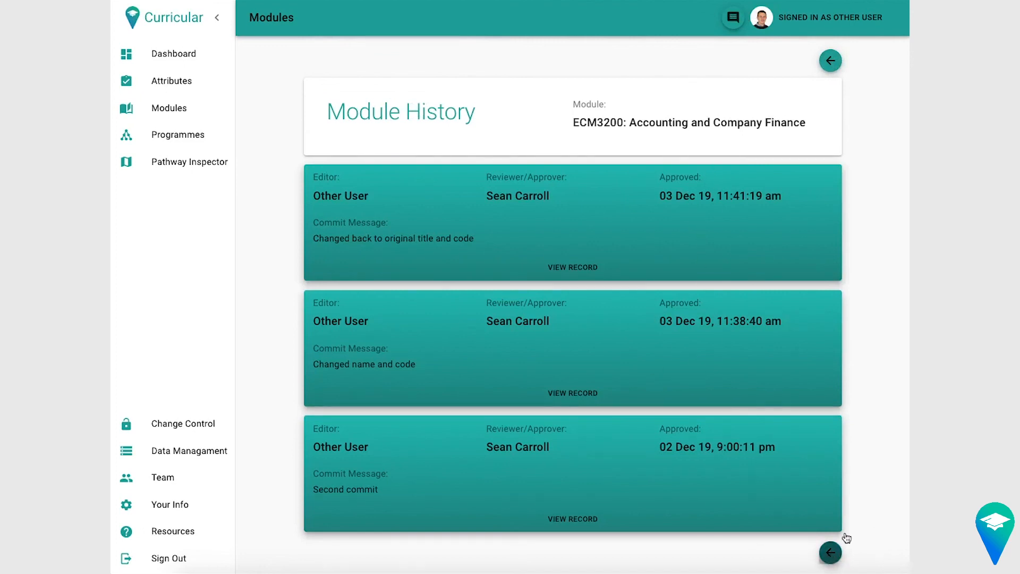
click(830, 552)
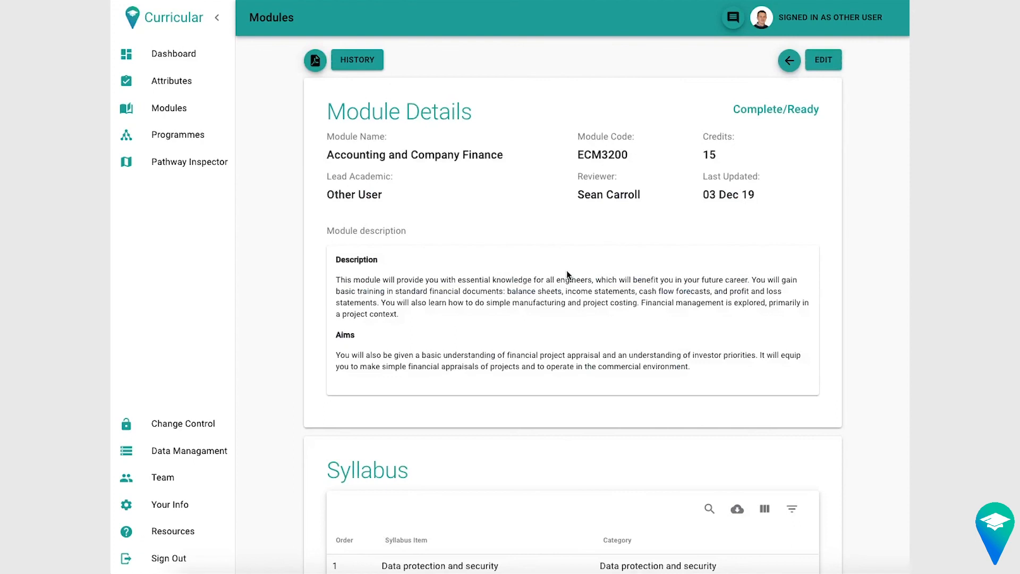